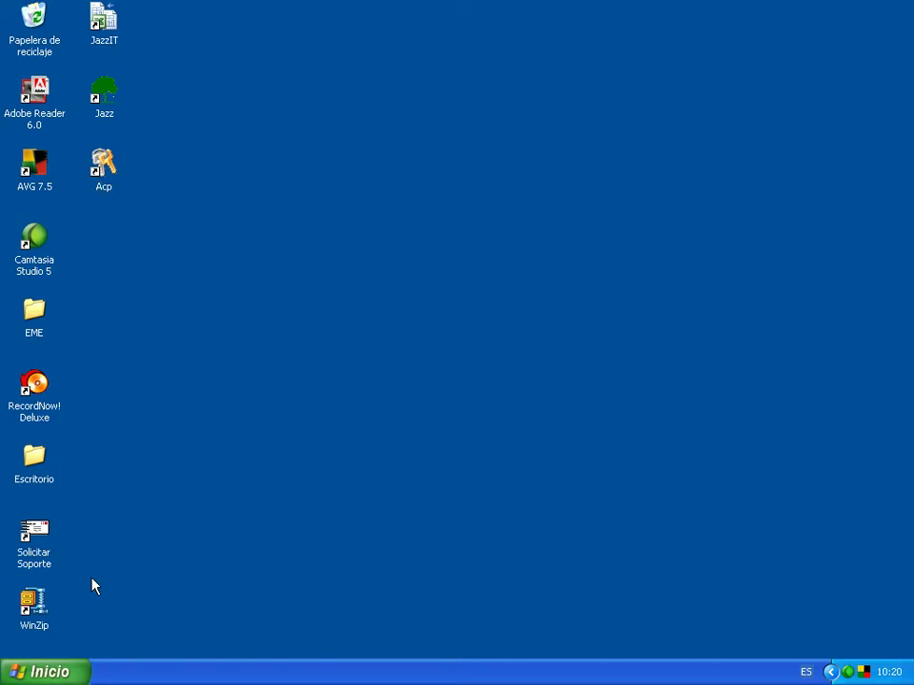
Step: Open the Archivos de programa folder on the WIN98 (C:) drive
{"action": "left_click", "coordinate": [42, 678]}
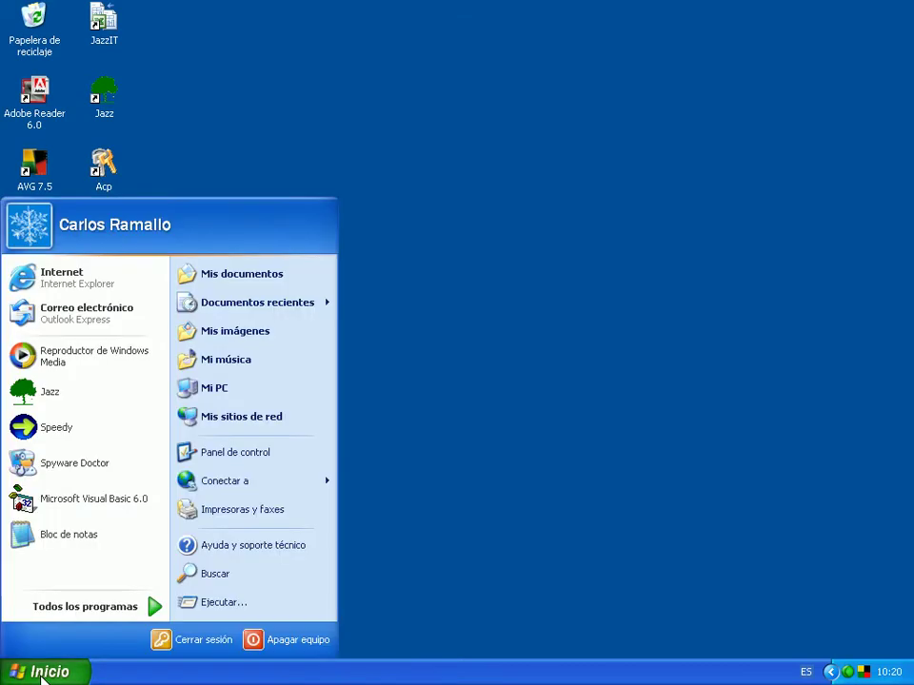
{"action": "left_click", "coordinate": [273, 398]}
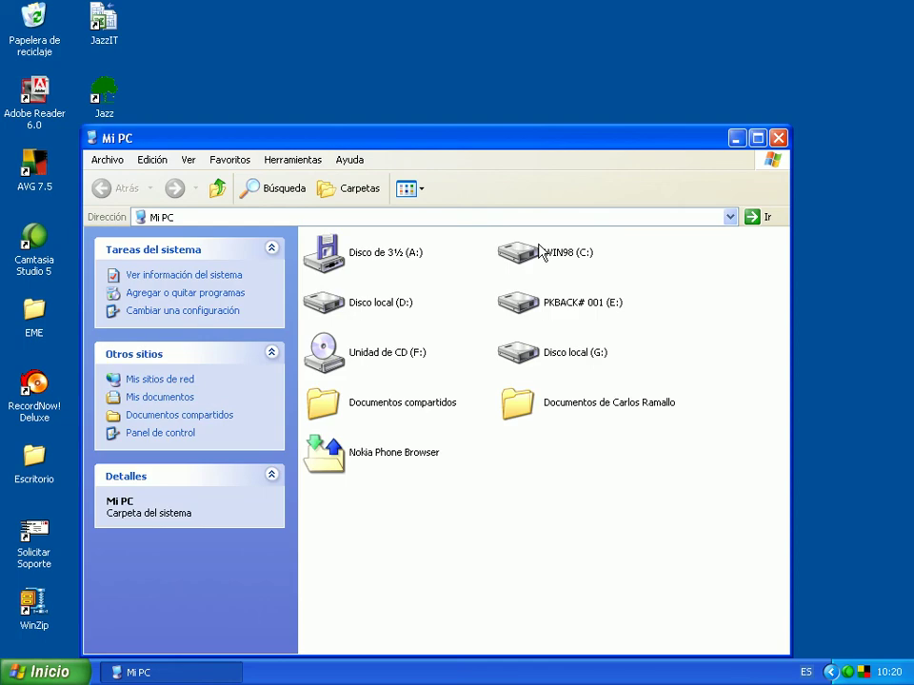
{"action": "double_click", "coordinate": [538, 251]}
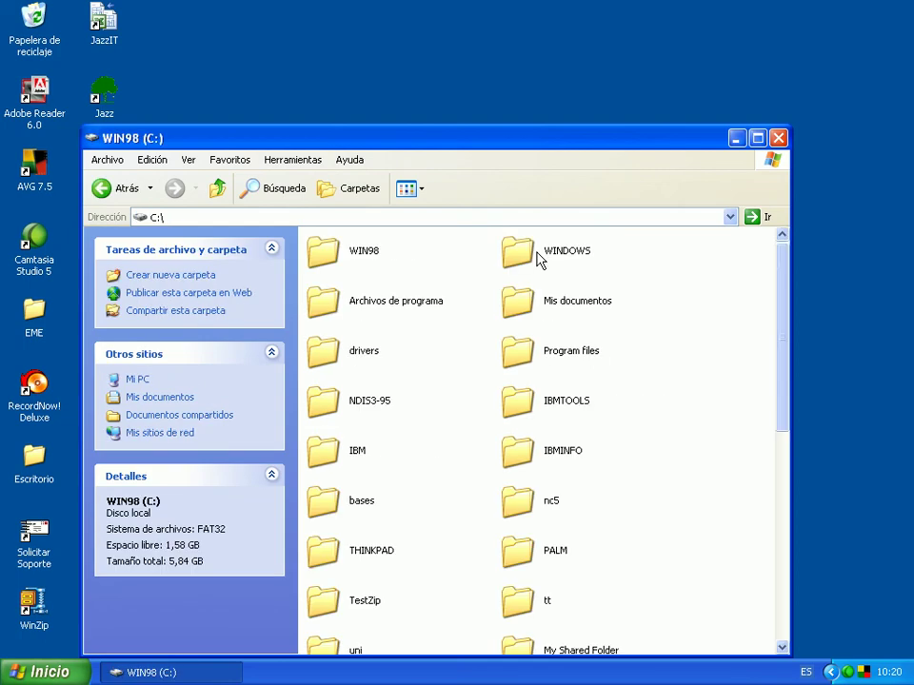
{"action": "double_click", "coordinate": [350, 299]}
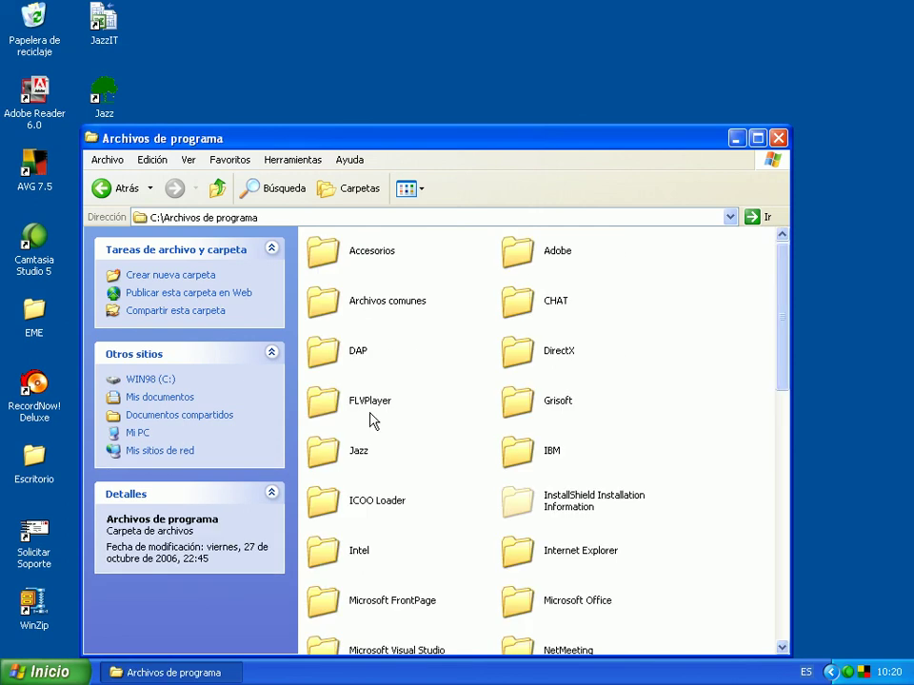
Step: Share the Jazz folder on the network as Jazz, allow network users to change its files, and close the folder window
{"action": "mouse_move", "coordinate": [321, 455]}
{"action": "right_click", "coordinate": [332, 455]}
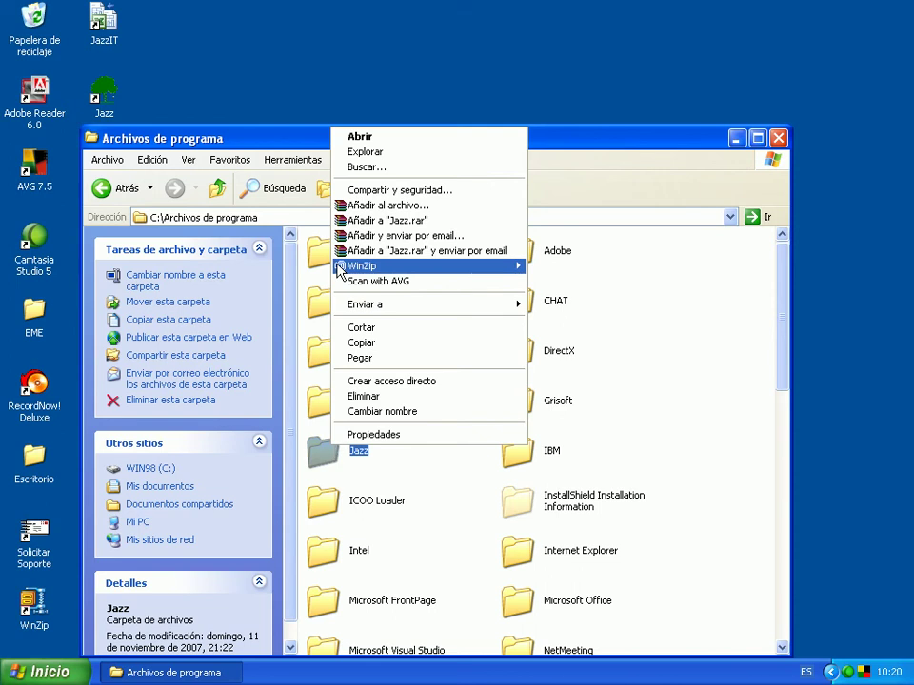
{"action": "left_click", "coordinate": [415, 189]}
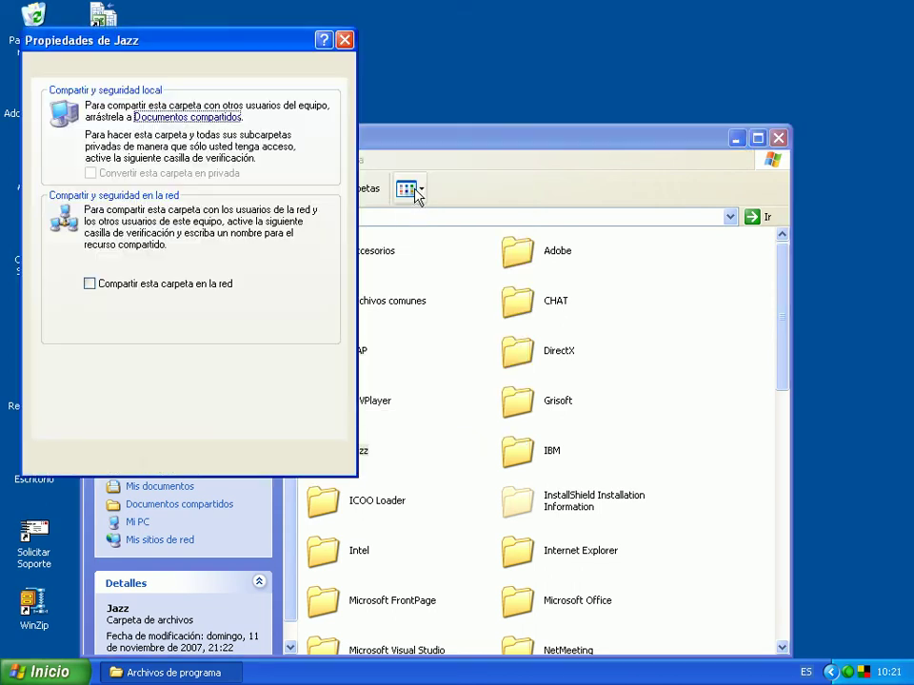
{"action": "left_click", "coordinate": [122, 289]}
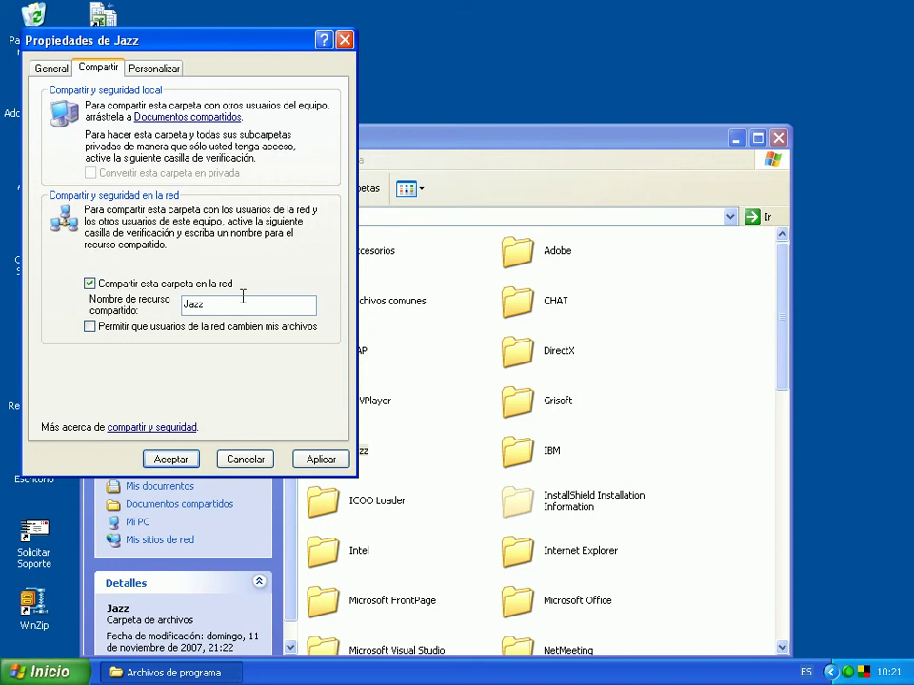
{"action": "left_click", "coordinate": [90, 328]}
{"action": "left_click", "coordinate": [321, 461]}
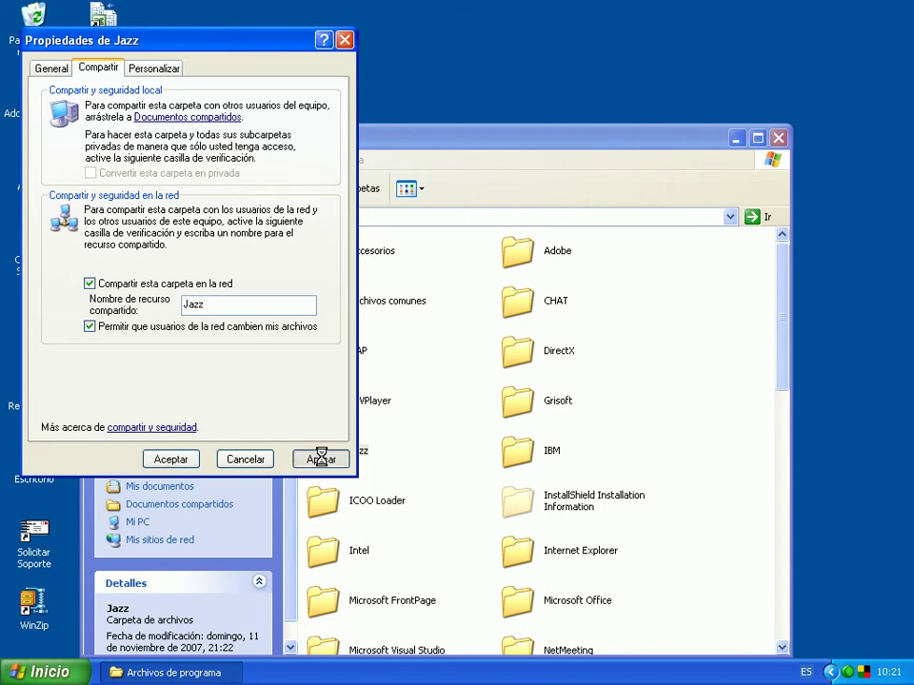
{"action": "left_click", "coordinate": [175, 461]}
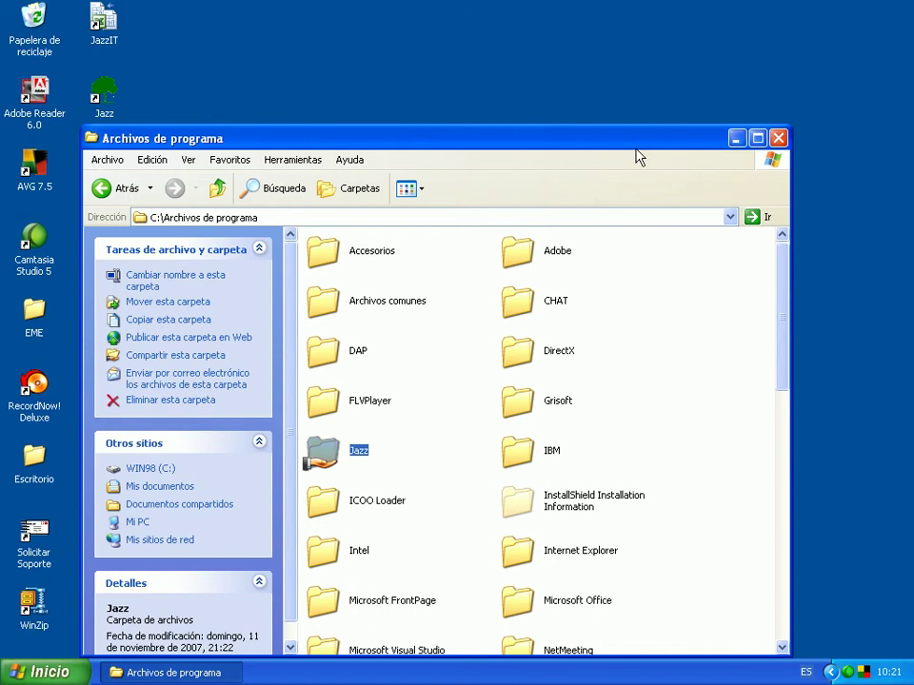
{"action": "left_click", "coordinate": [778, 139]}
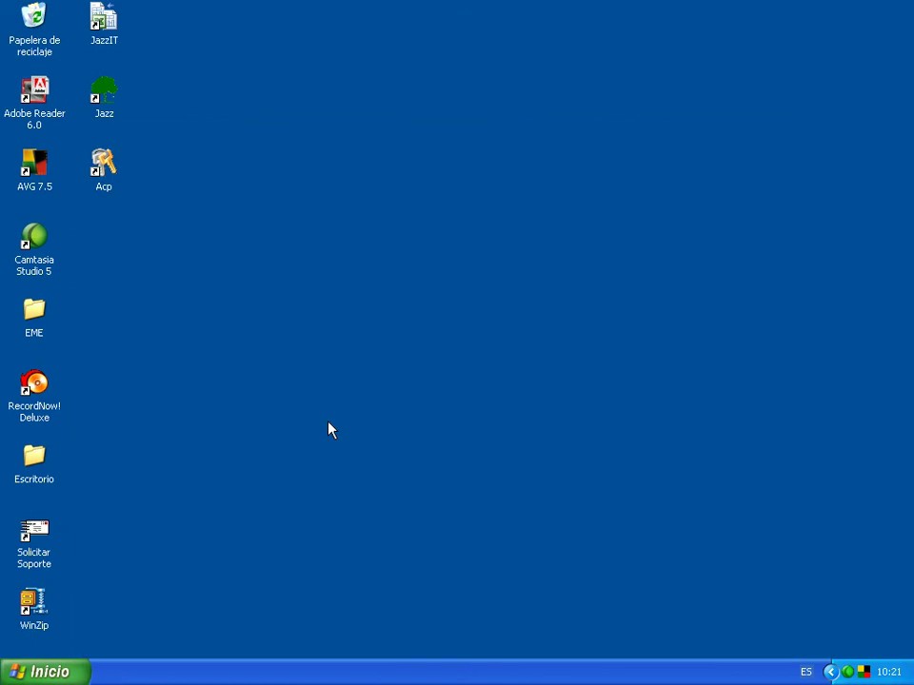
Step: Look up the computer's full network name in the system properties and close them without changes
{"action": "left_click", "coordinate": [42, 682]}
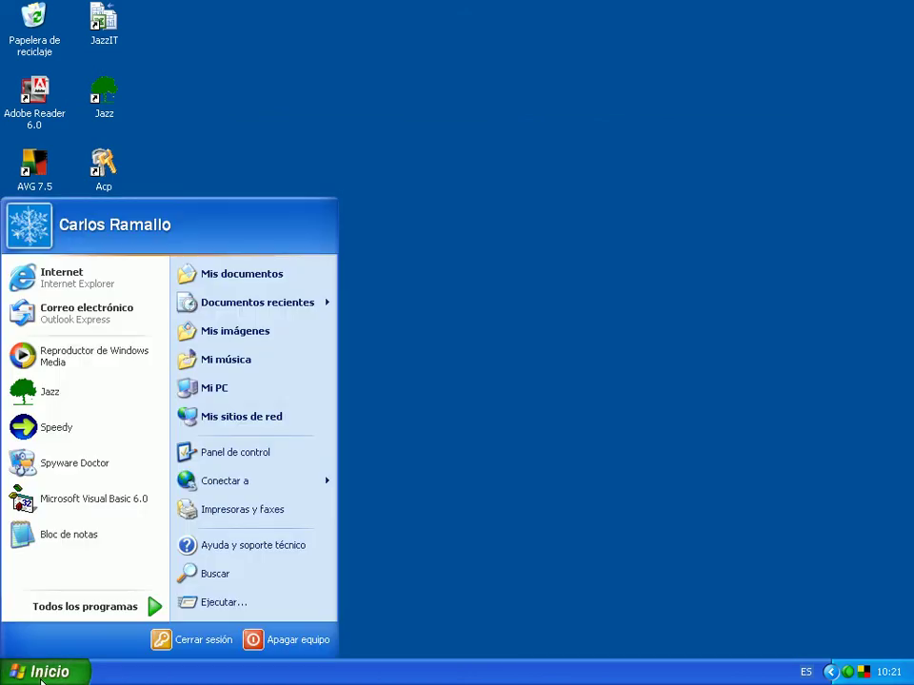
{"action": "right_click", "coordinate": [257, 404]}
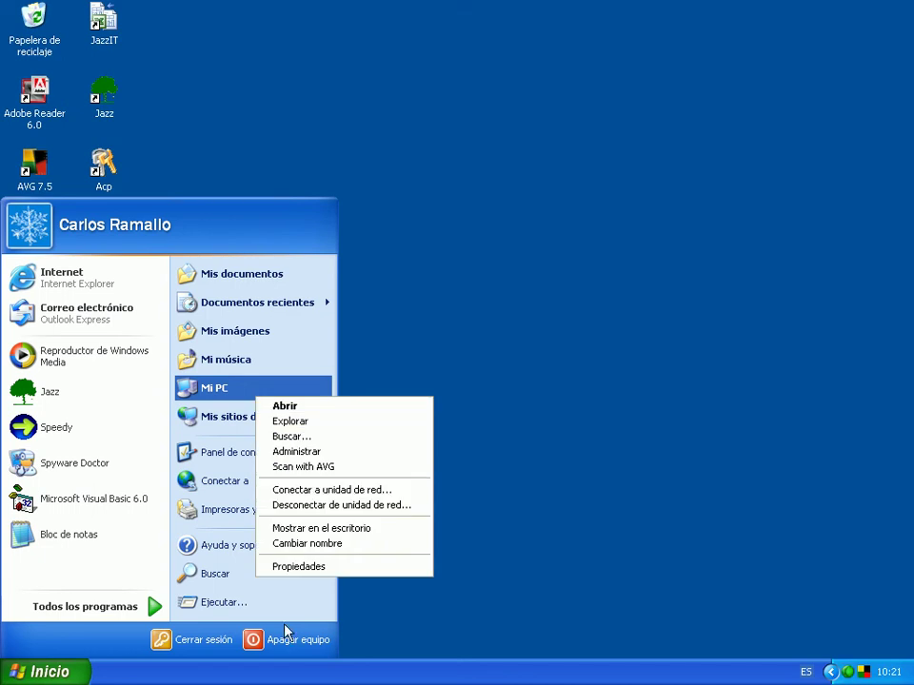
{"action": "left_click", "coordinate": [285, 569]}
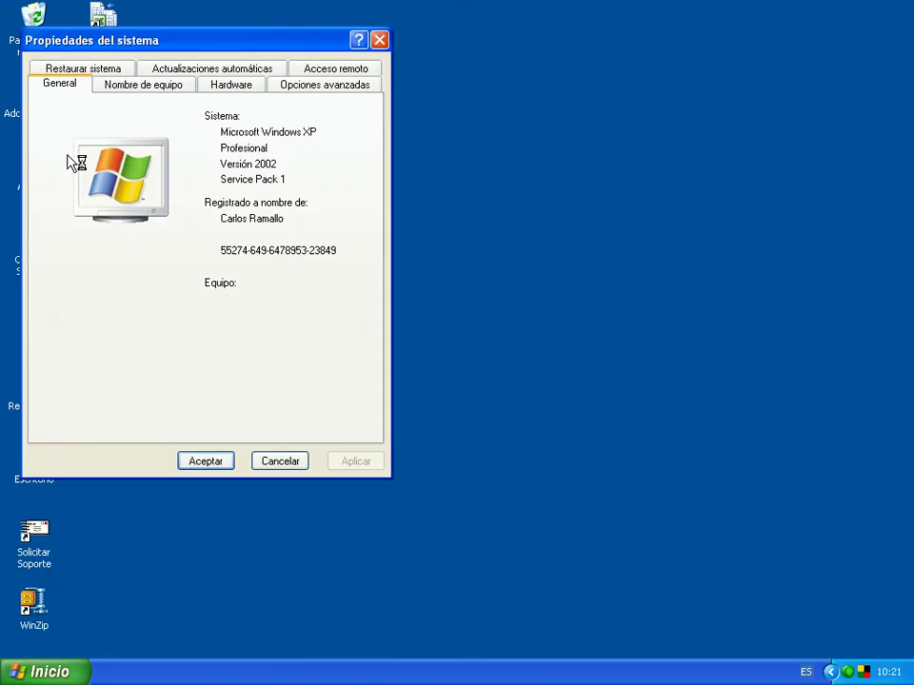
{"action": "left_click", "coordinate": [119, 94]}
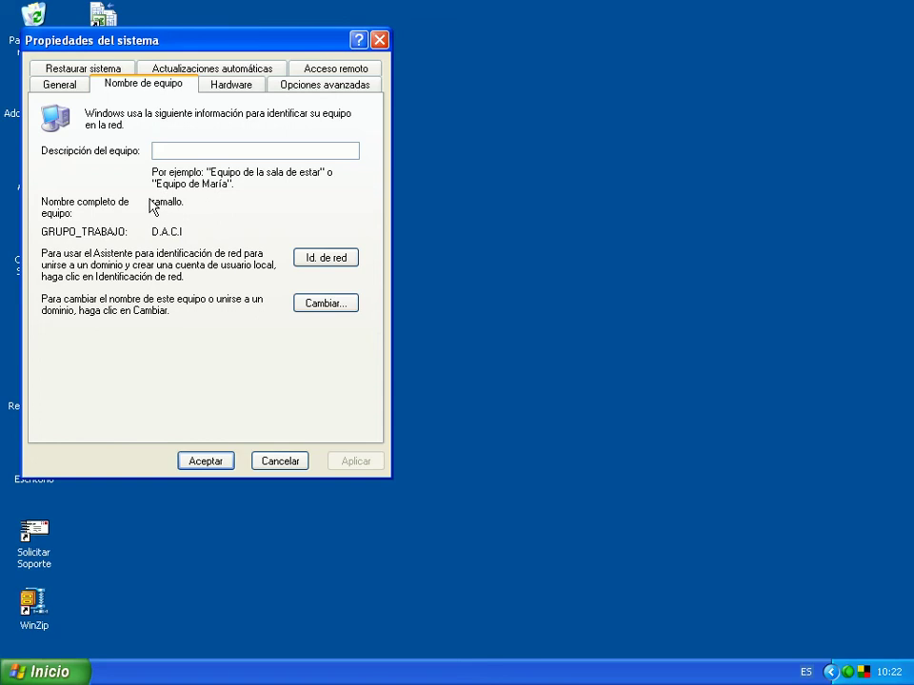
{"action": "left_click_drag", "start_coordinate": [153, 199], "coordinate": [185, 208]}
{"action": "left_click", "coordinate": [276, 462]}
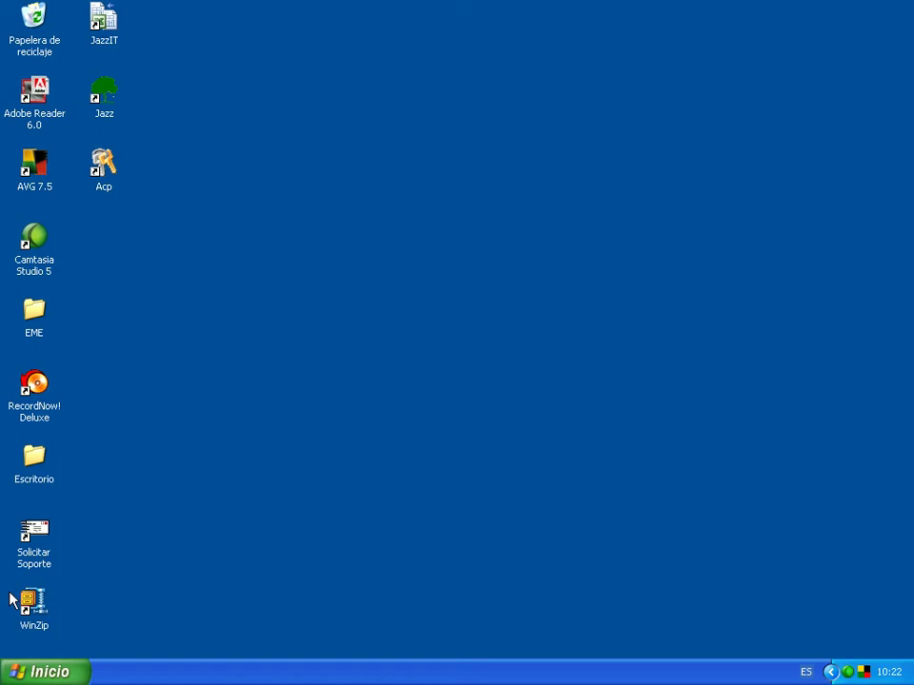
Step: Open the Bases configuration file from C:\Archivos de programa\Jazz
{"action": "left_click", "coordinate": [67, 674]}
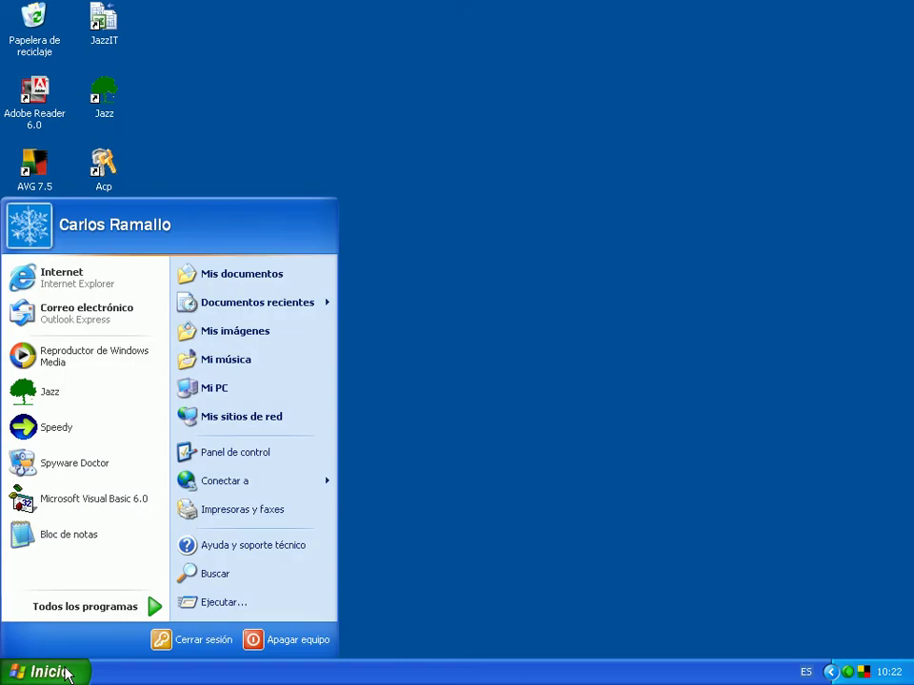
{"action": "left_click", "coordinate": [244, 385]}
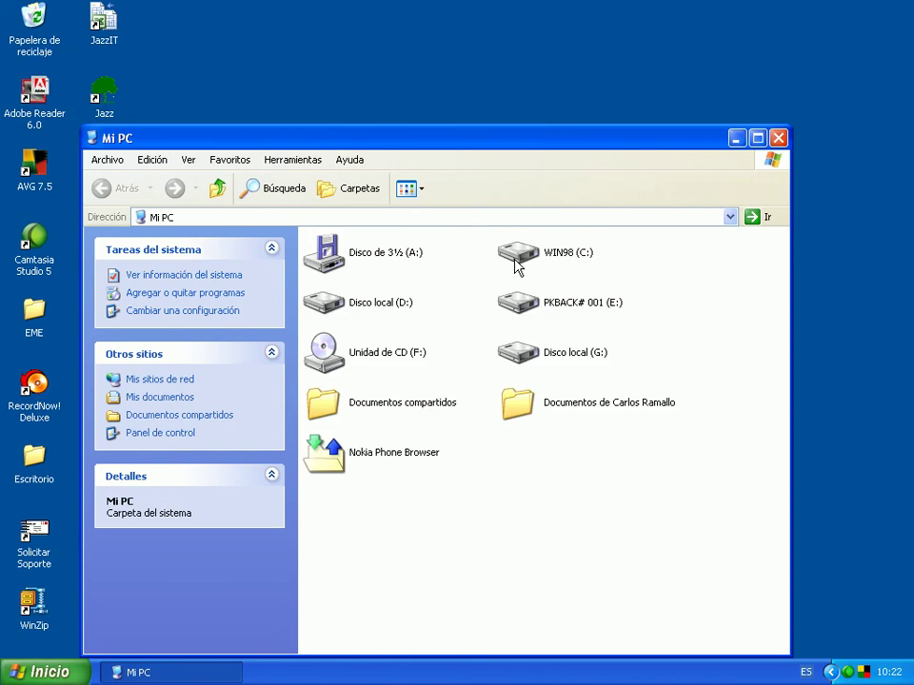
{"action": "double_click", "coordinate": [520, 259]}
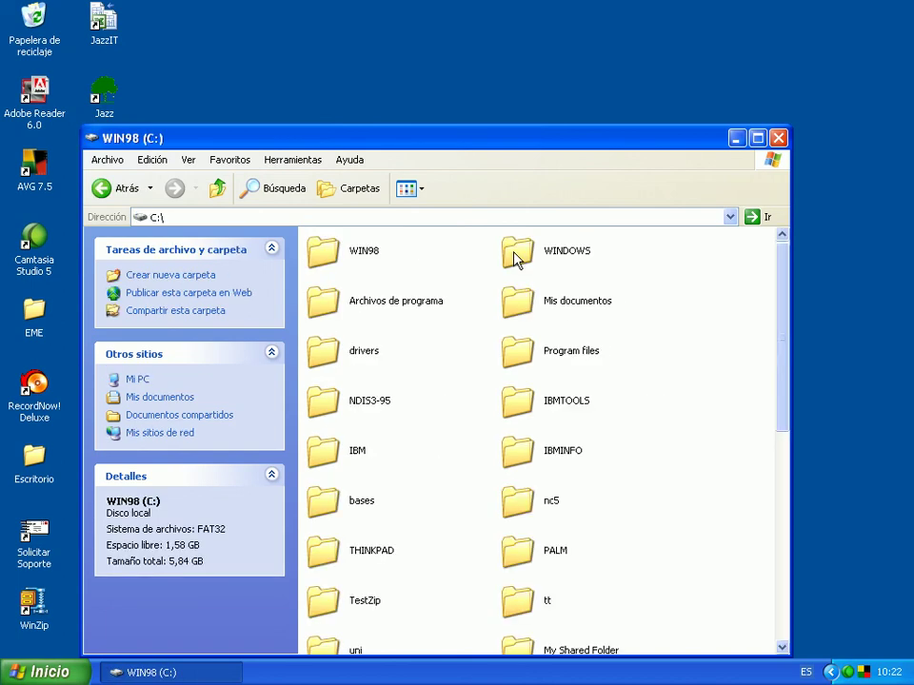
{"action": "left_click", "coordinate": [429, 302]}
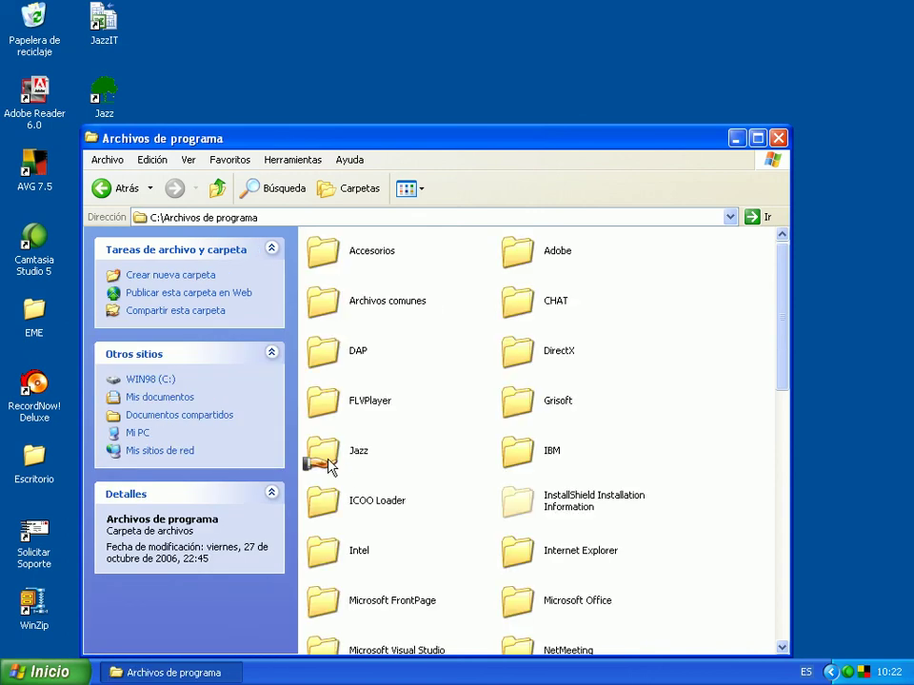
{"action": "double_click", "coordinate": [328, 465]}
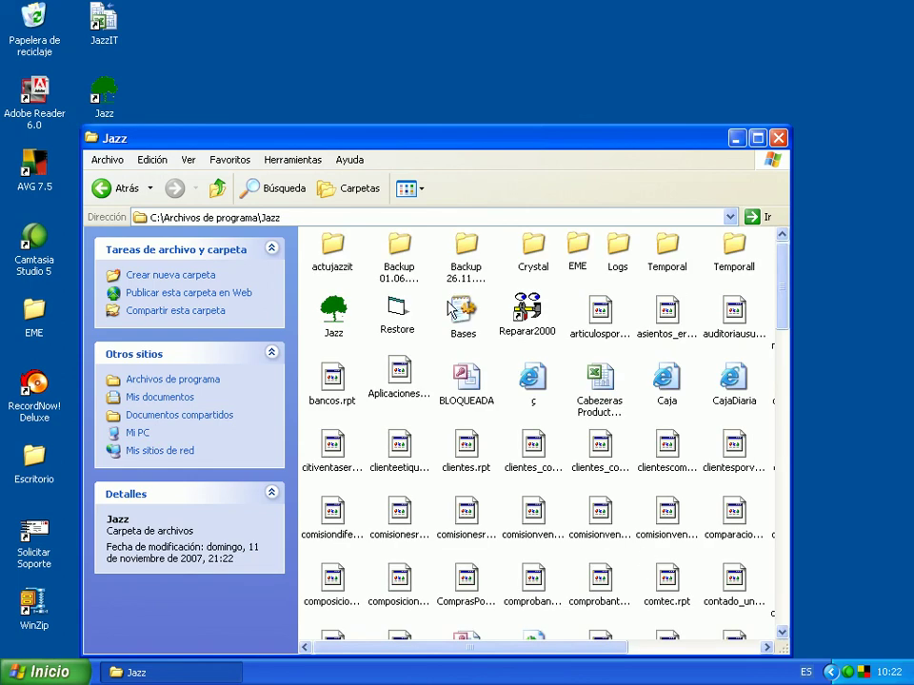
{"action": "mouse_move", "coordinate": [457, 317]}
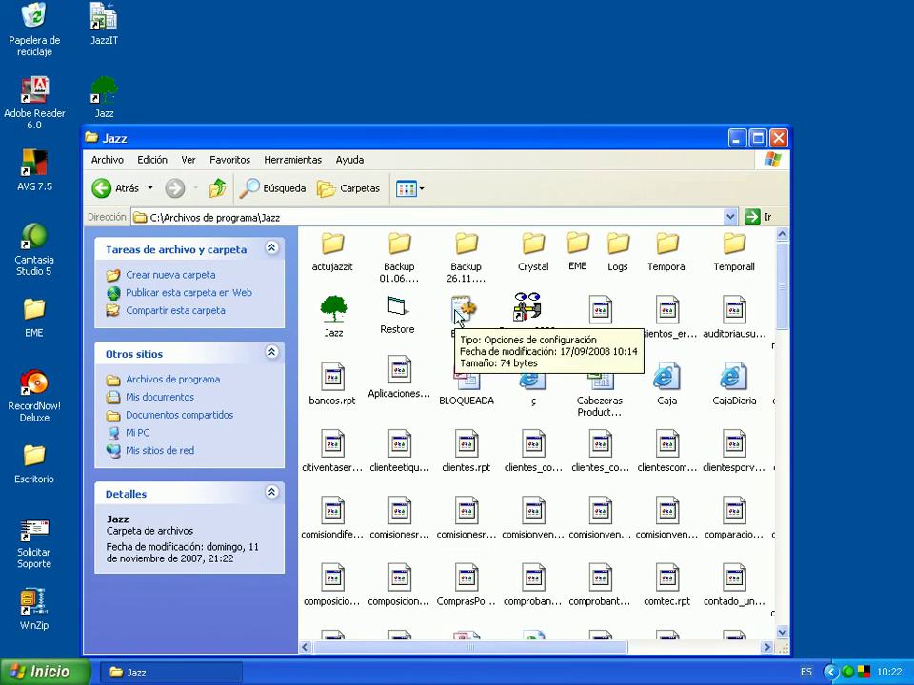
{"action": "mouse_move", "coordinate": [472, 343]}
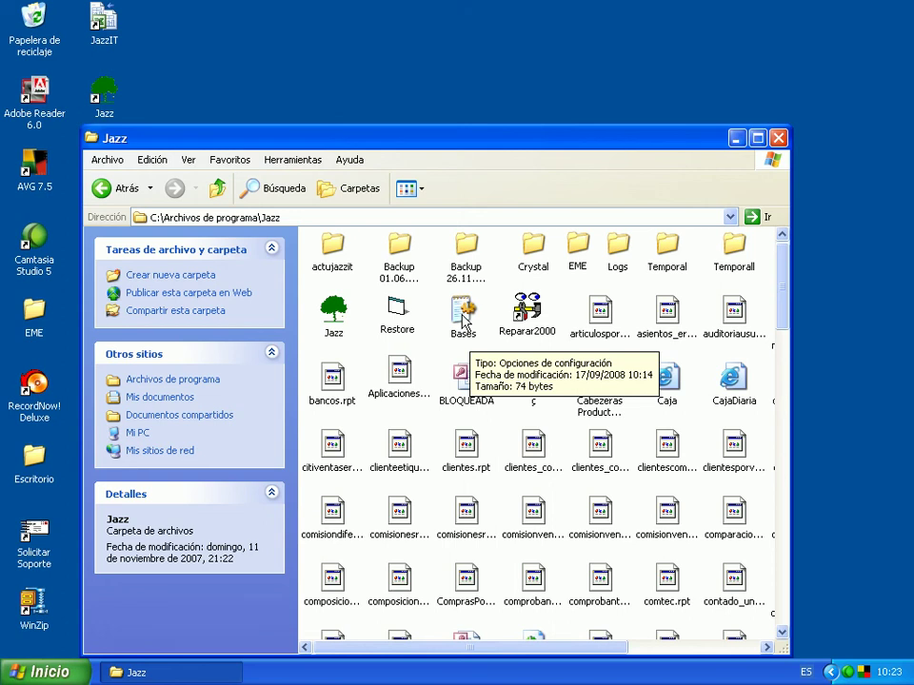
{"action": "double_click", "coordinate": [464, 316]}
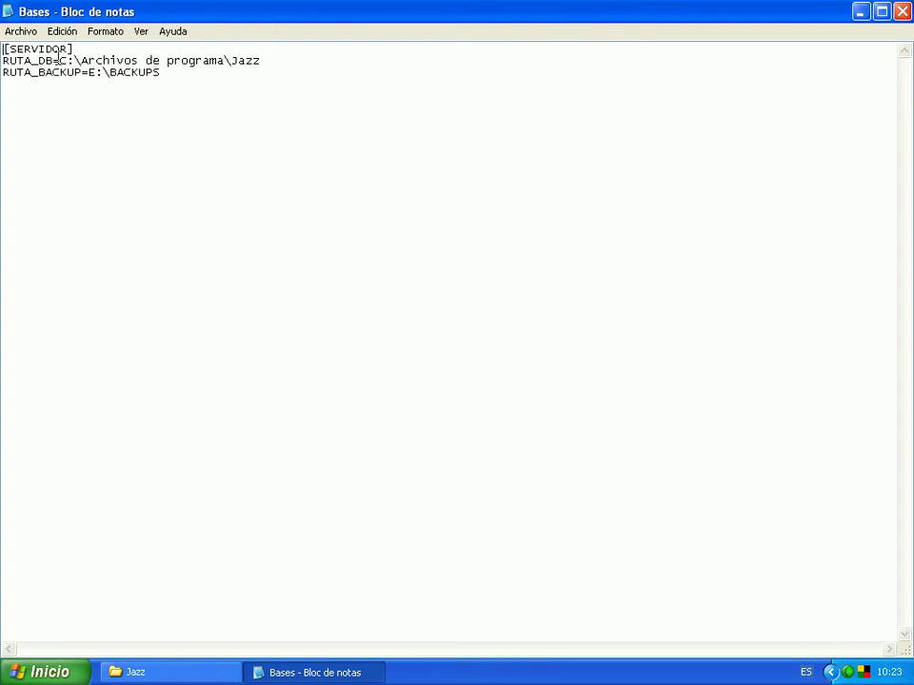
Step: Replace the RUTA_DB path with the network path made of the server's computer name and \jazz, and close the file without saving
{"action": "left_click_drag", "start_coordinate": [58, 61], "coordinate": [271, 60]}
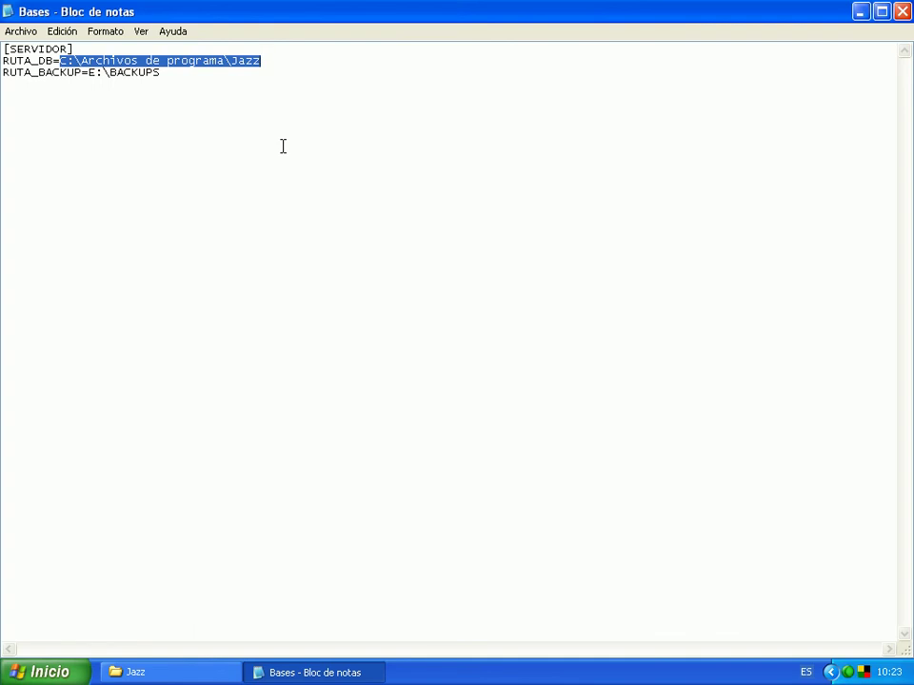
{"action": "type", "text": "\\\\"}
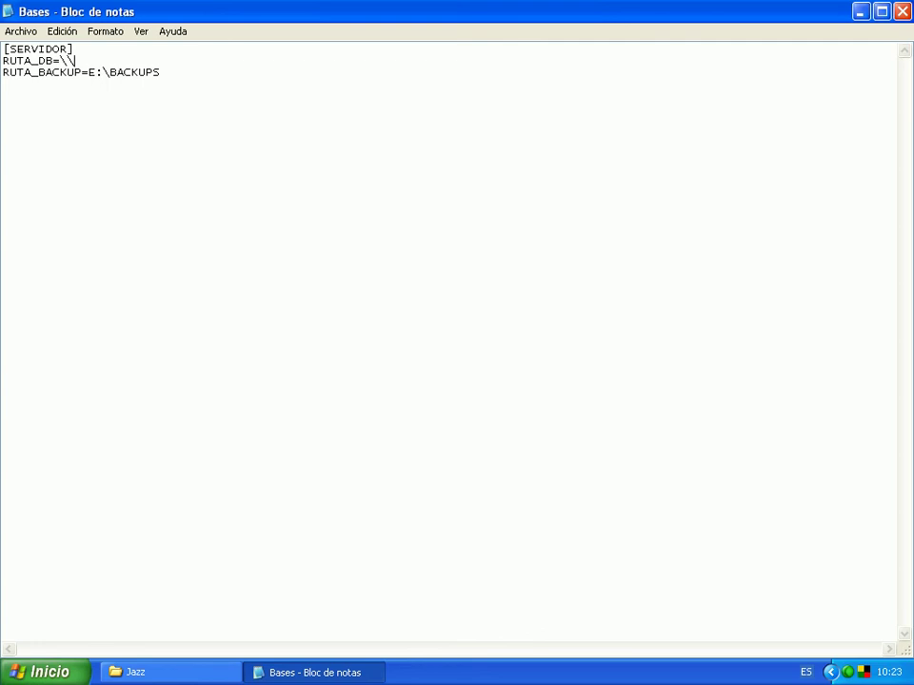
{"action": "type", "text": "ramallo\\jazz"}
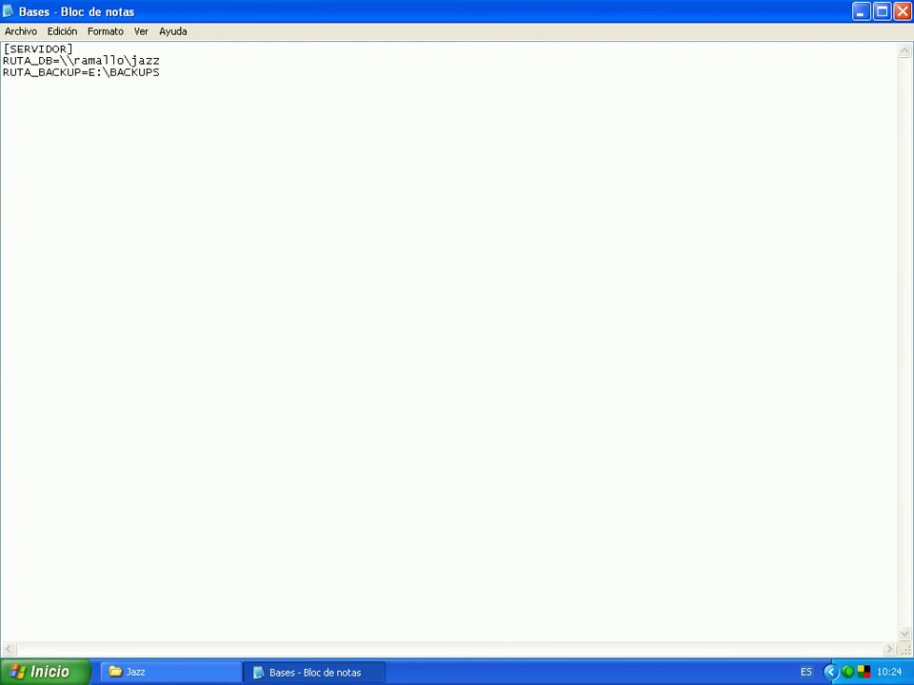
{"action": "left_click", "coordinate": [902, 11]}
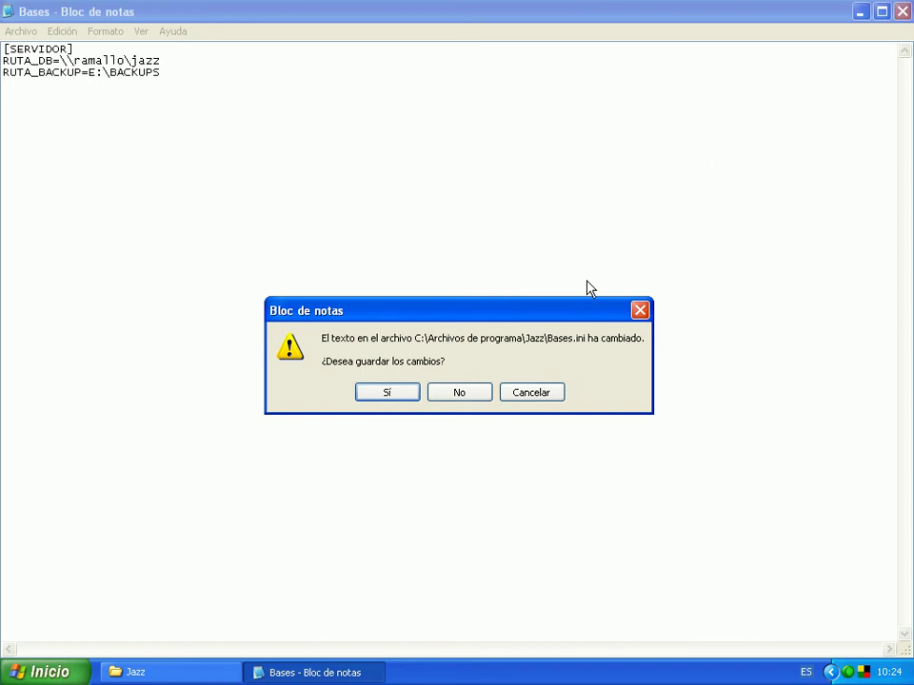
{"action": "left_click", "coordinate": [452, 396]}
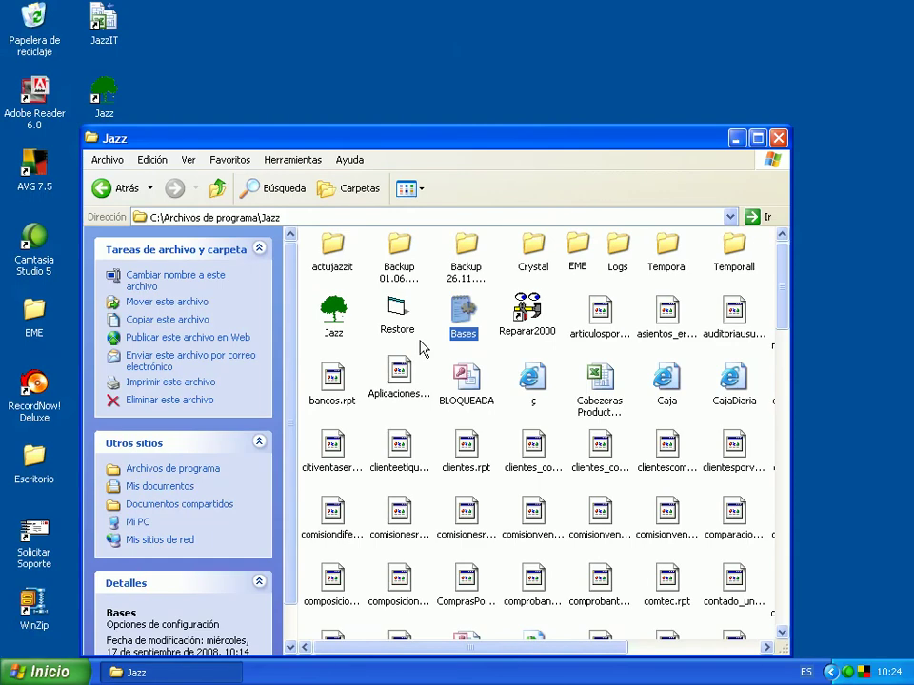
Step: Launch Jazz from the desktop with the folder window closed, and decline locating the Jazz folder
{"action": "double_click", "coordinate": [100, 95]}
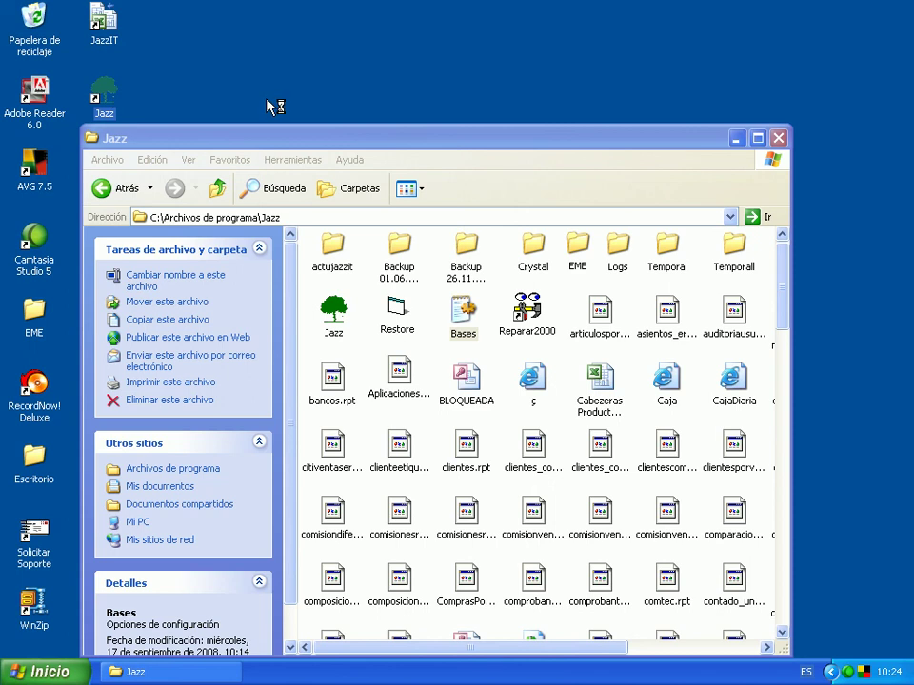
{"action": "left_click", "coordinate": [779, 139]}
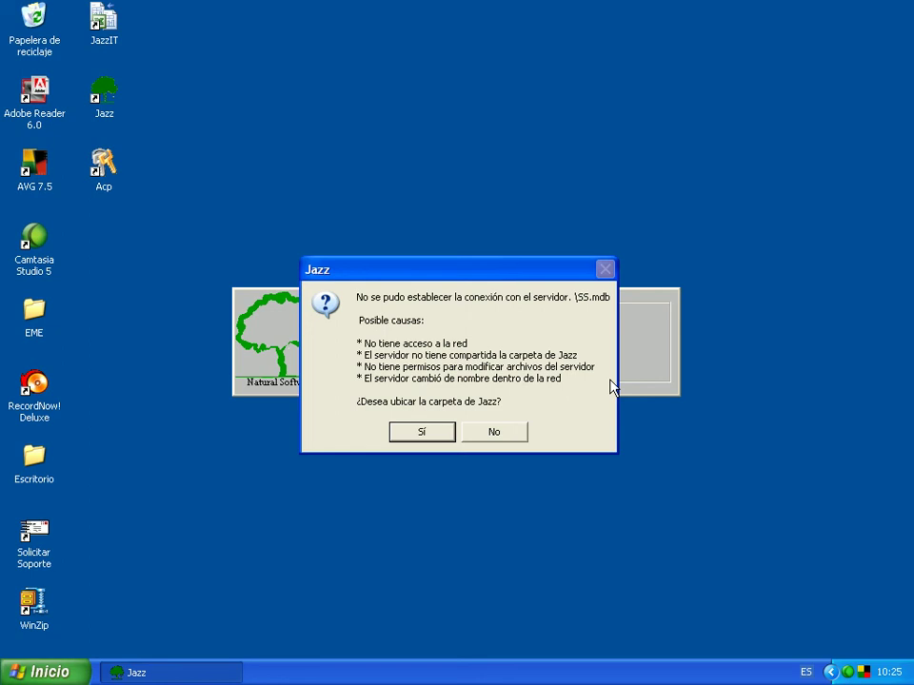
{"action": "left_click", "coordinate": [501, 436]}
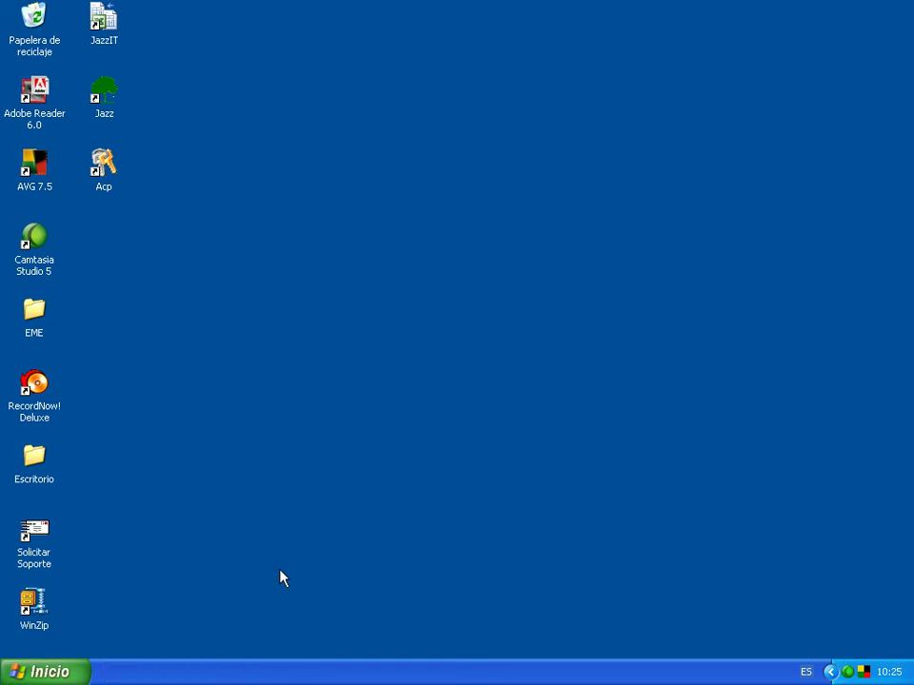
{"action": "double_click", "coordinate": [852, 672]}
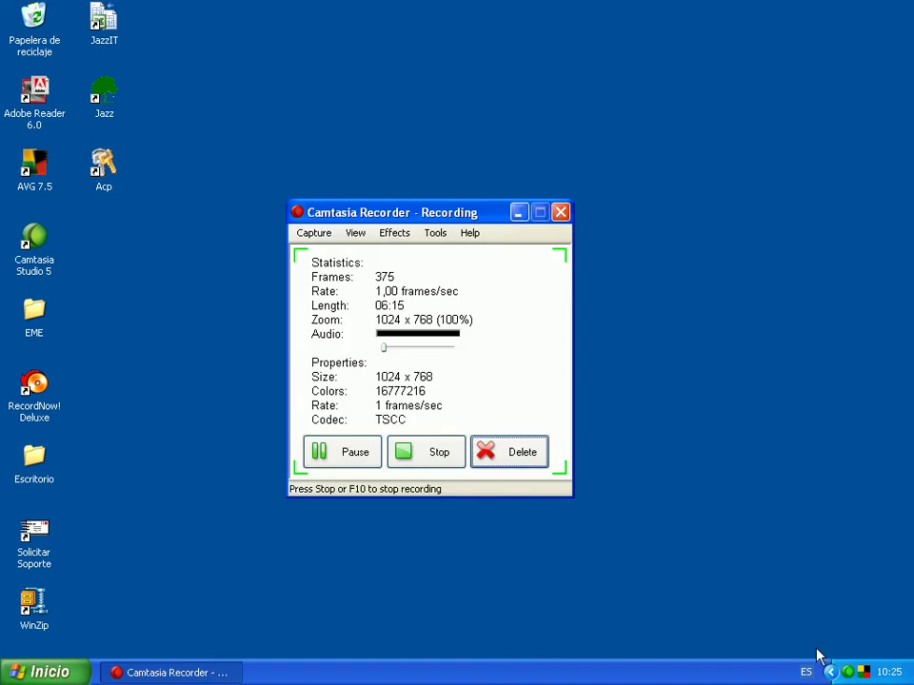